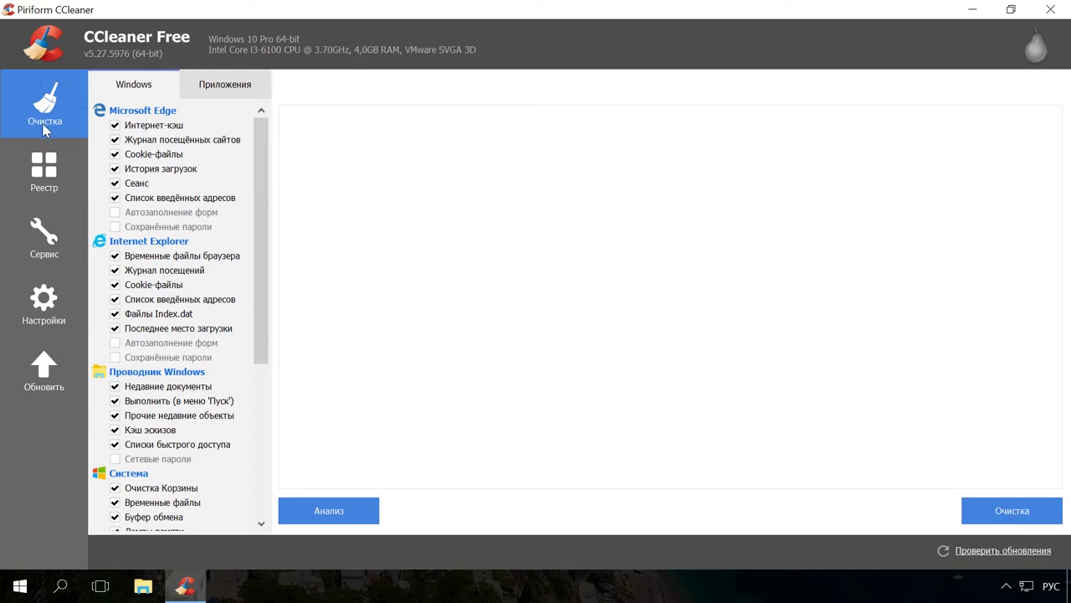
Review the Windows and application cleaning items, analyze the system for junk files, and clean everything found
drag(256, 122, 236, 90)
click(235, 87)
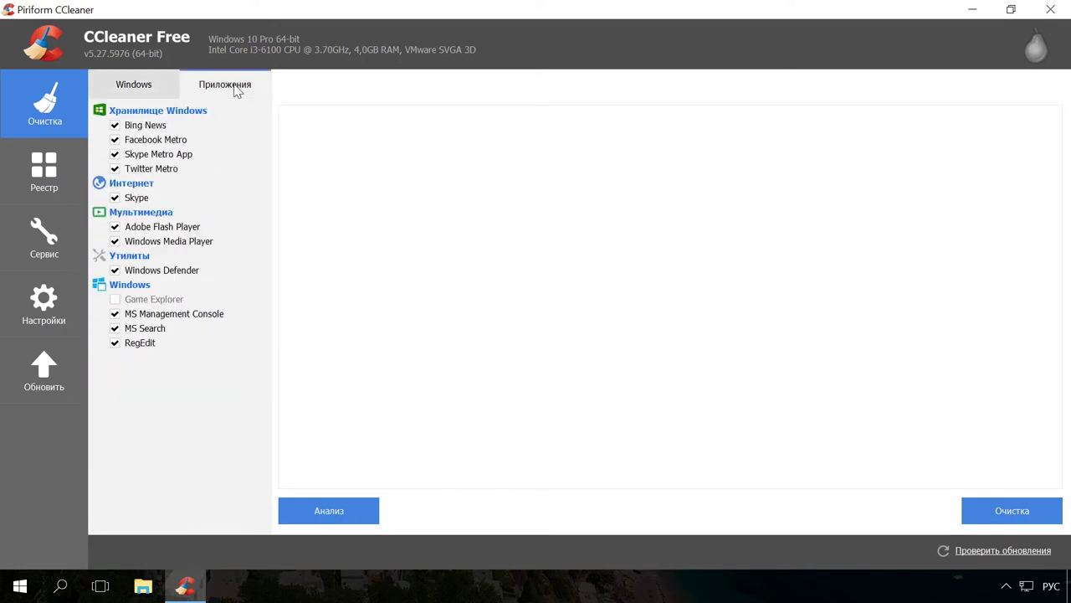
click(141, 89)
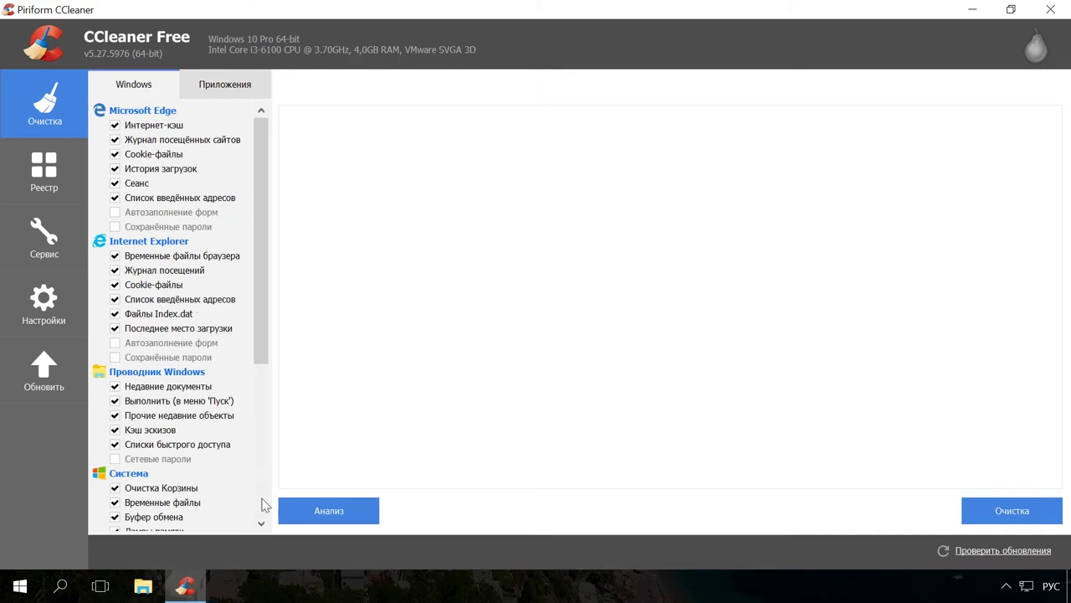
click(332, 514)
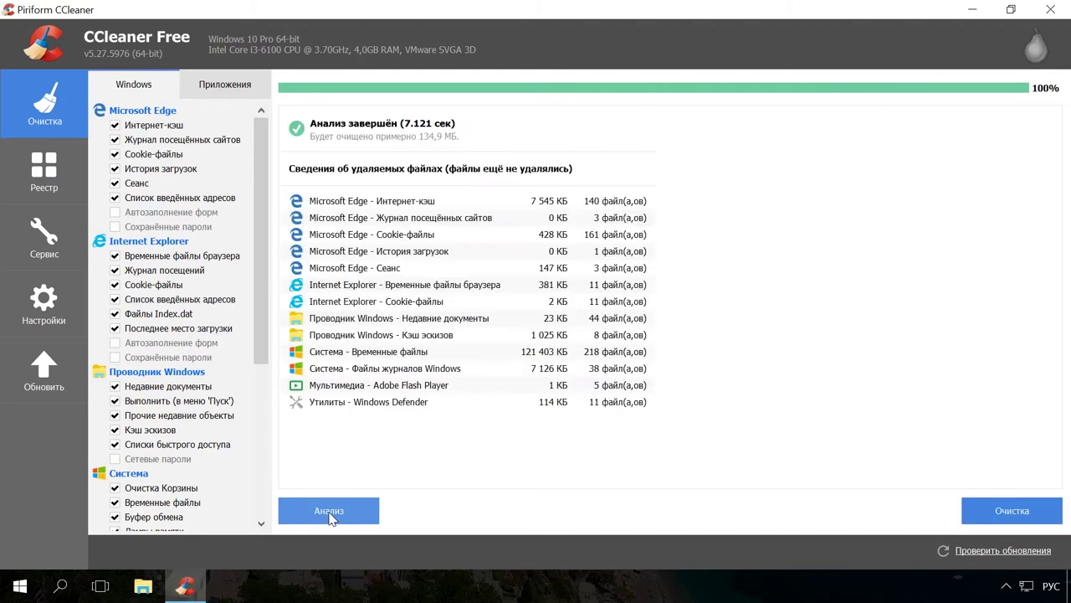
click(1000, 515)
click(685, 268)
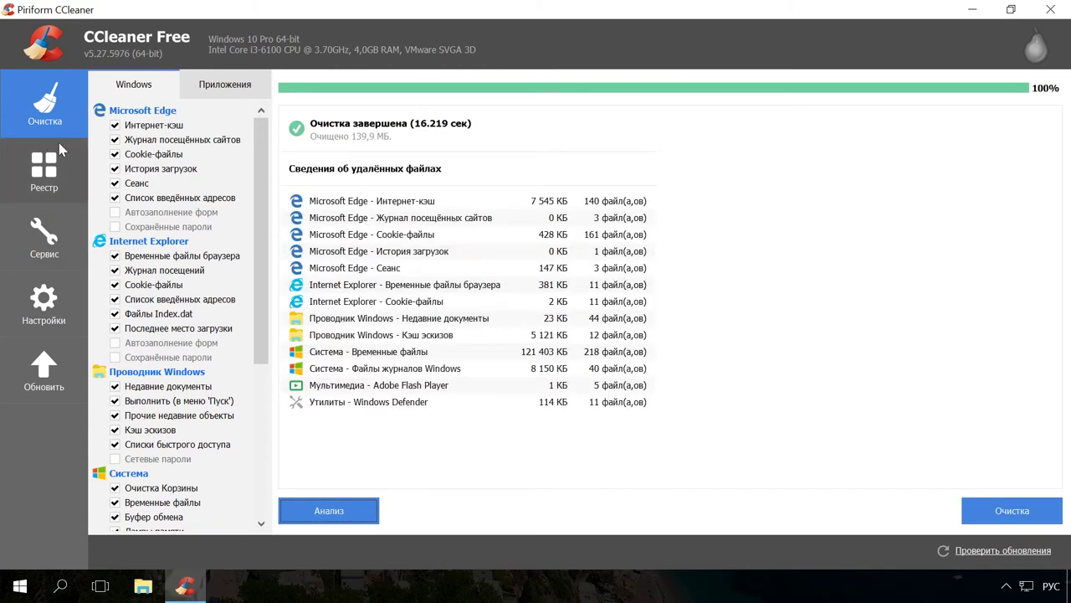
Scan the registry for problems in all categories and start fixing the selected ones without saving a backup
click(40, 173)
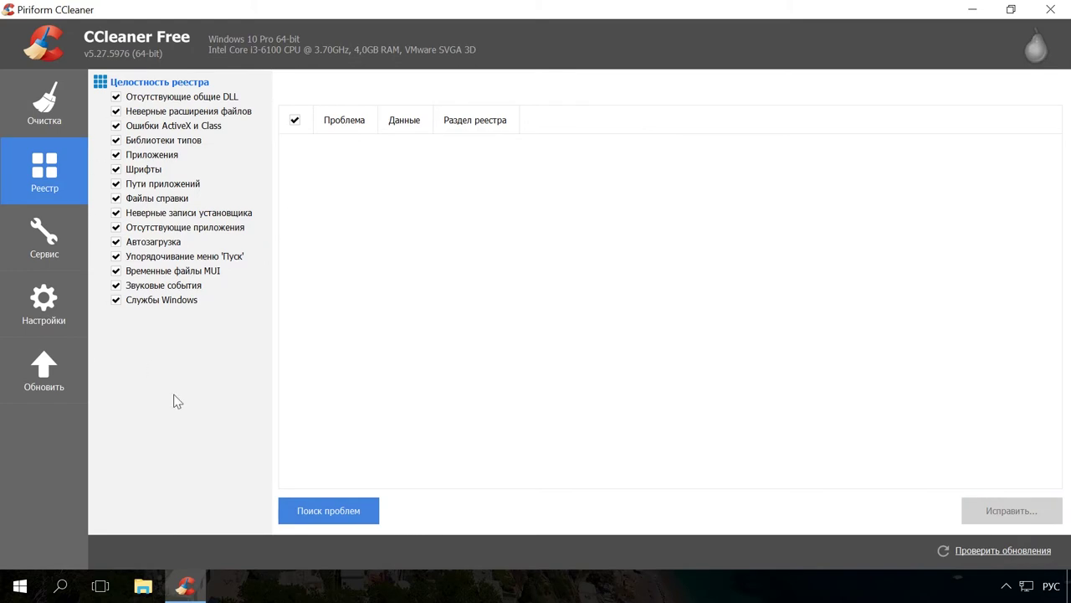
click(337, 509)
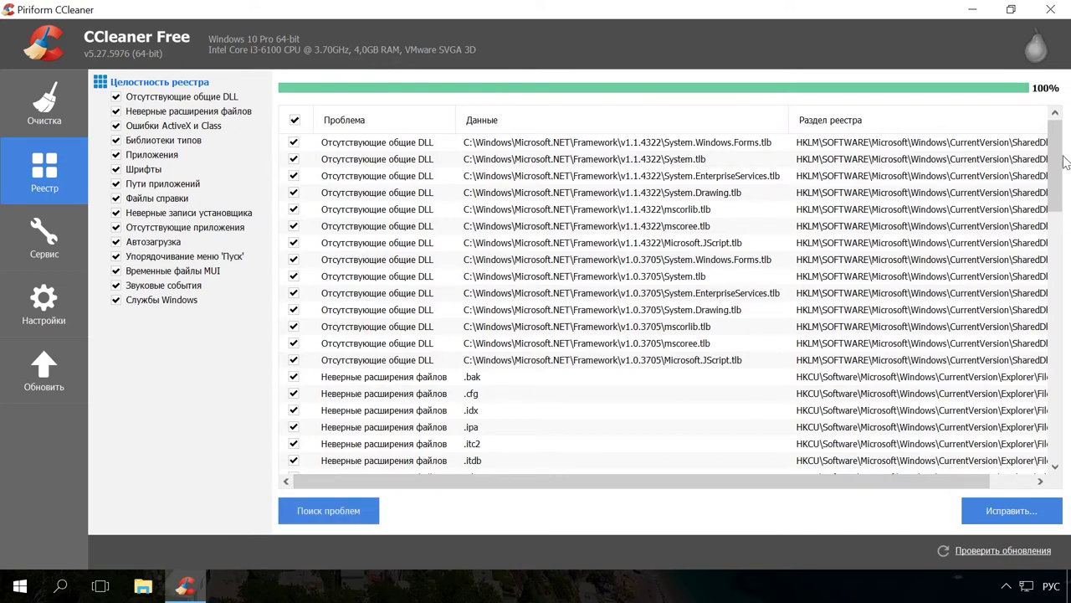
drag(1060, 176, 1069, 144)
click(1000, 517)
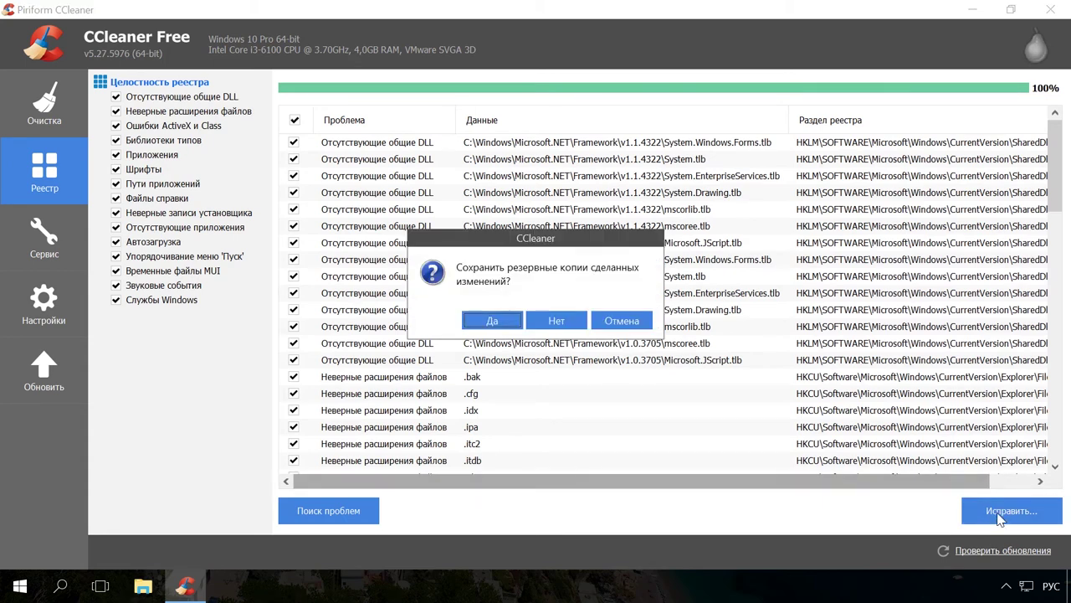
click(554, 319)
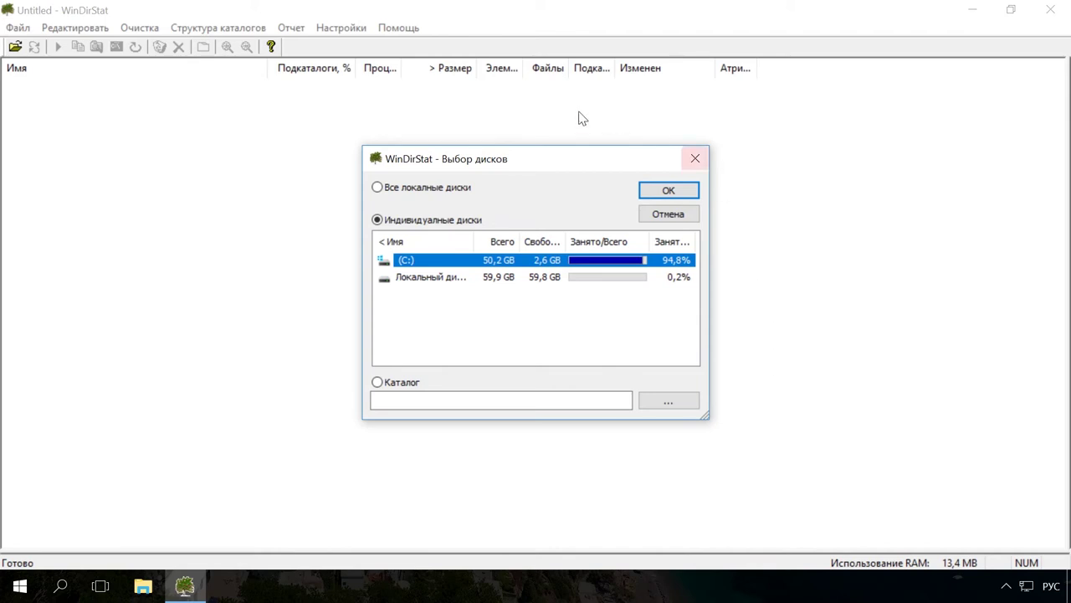
In WinDirStat, select only the C: drive as an individual disk and scan it
ctrl+click(448, 263)
click(556, 265)
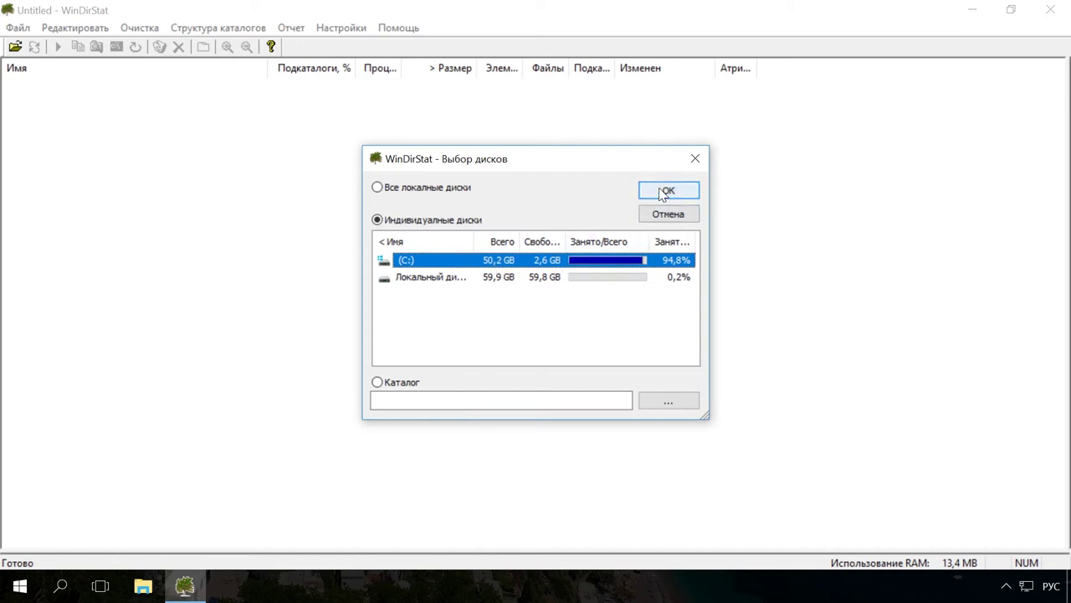
click(664, 192)
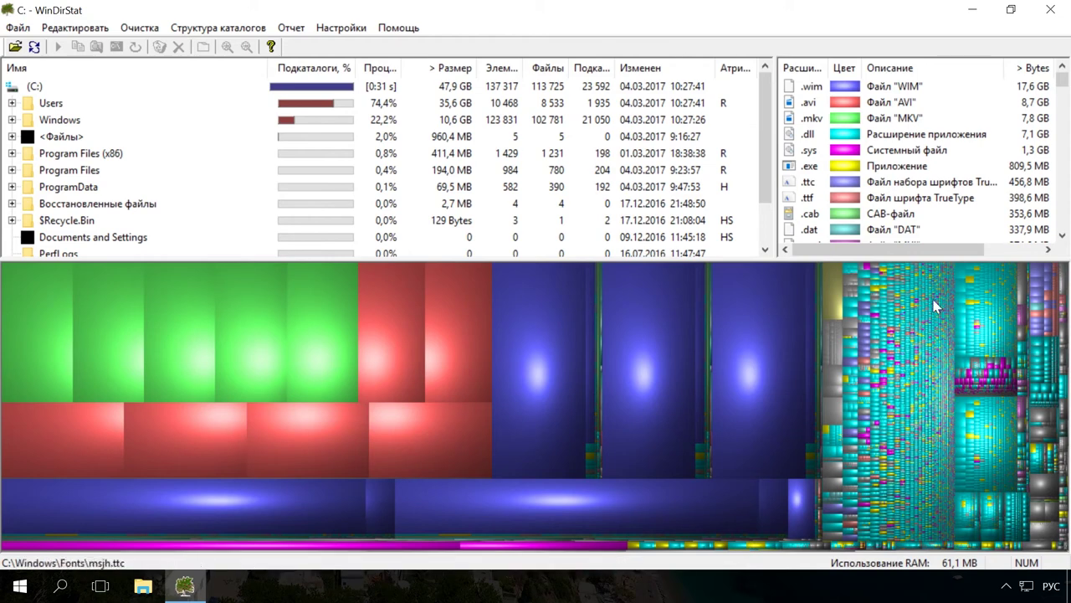
Examine the file type list and the folder sizes on C:, and highlight the Users folder in the treemap
mouse_move(1061, 79)
mouse_down()
mouse_move(1061, 106)
mouse_move(1055, 80)
mouse_up()
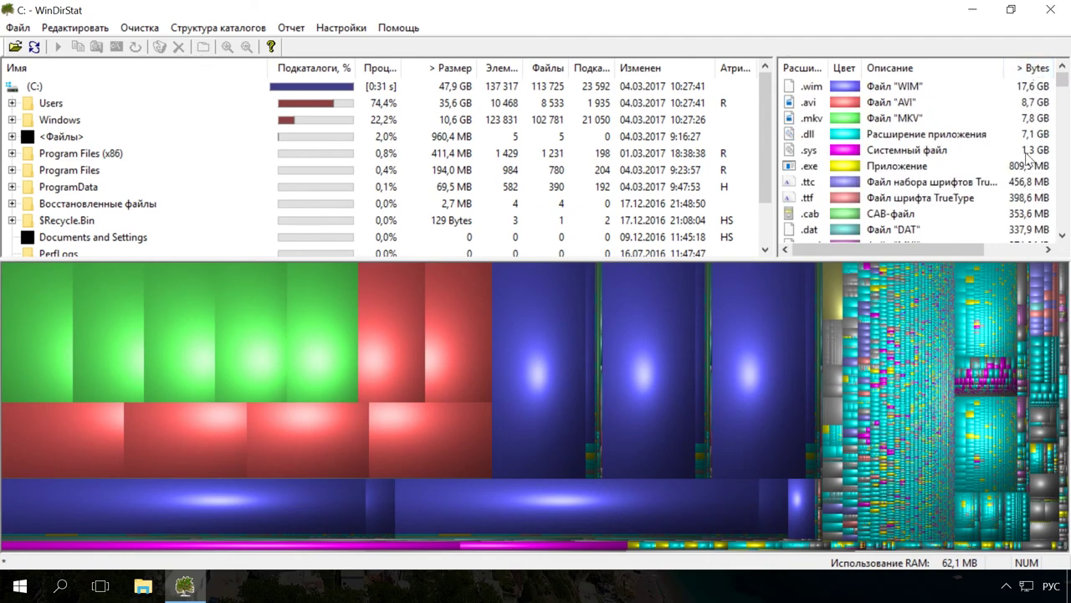
mouse_move(763, 105)
mouse_down()
mouse_move(763, 129)
mouse_move(762, 90)
mouse_up()
click(329, 104)
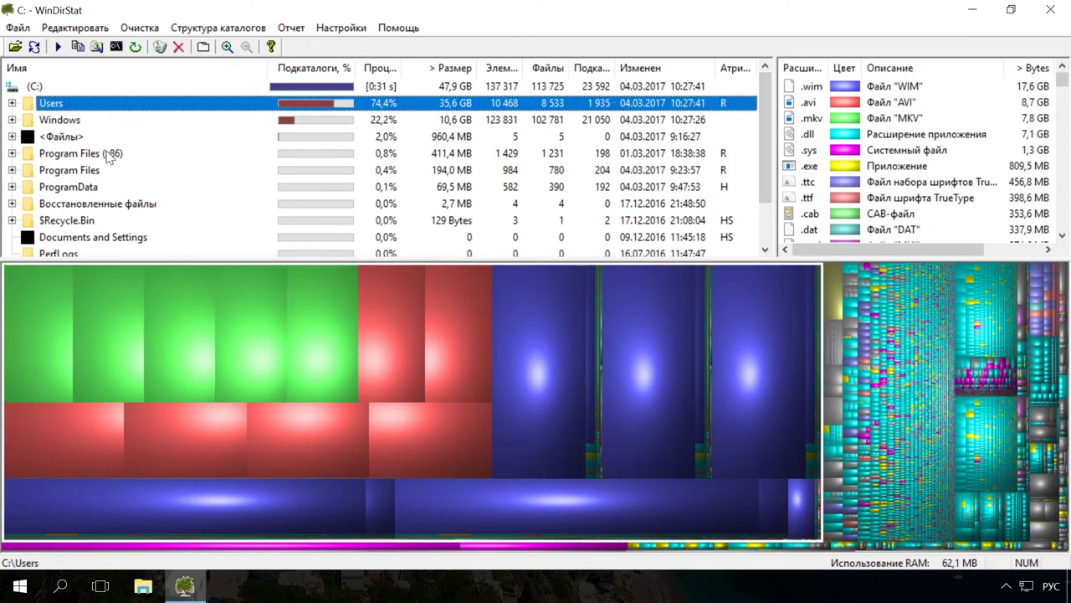
Expand the Program Files folder and examine the sizes of its subfolders
click(72, 171)
click(12, 170)
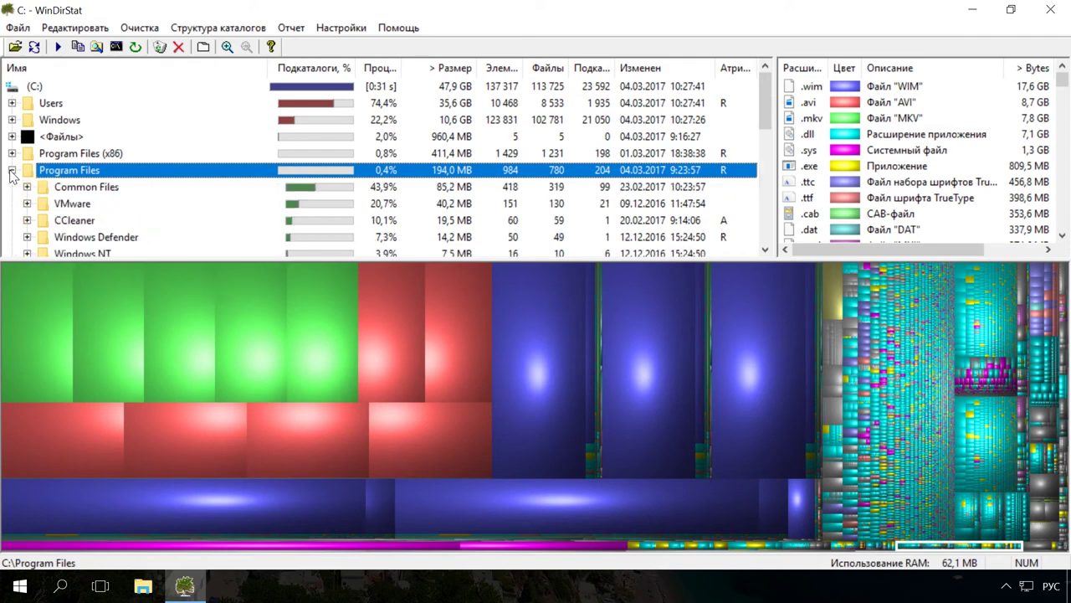
scroll(90, 188, down, 1)
scroll(89, 179, down, 2)
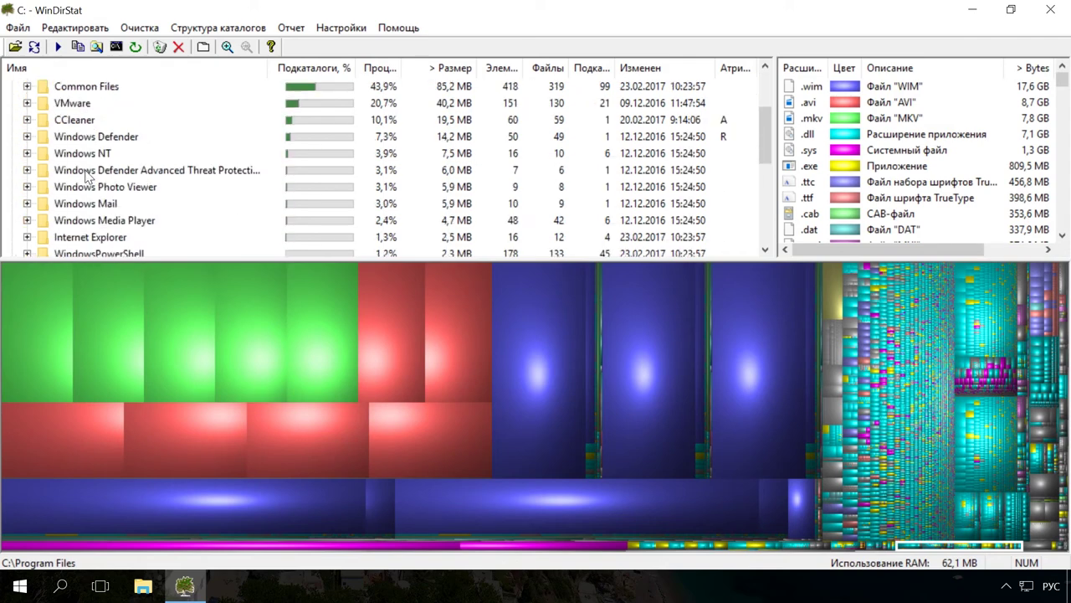
scroll(87, 176, up, 2)
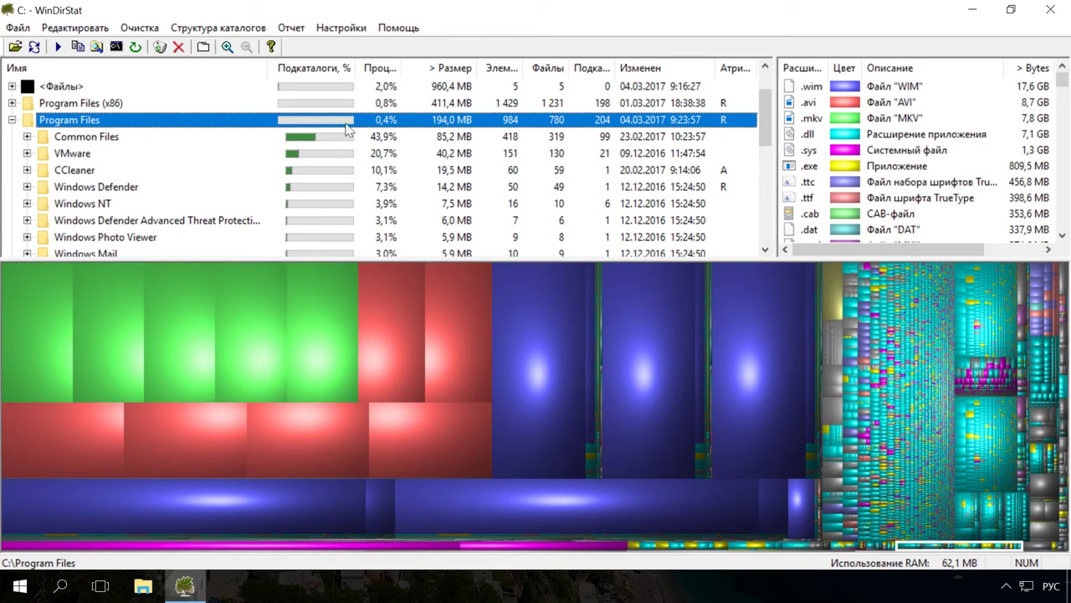
Expand the Program Files (x86) folder and open the context menu of its Axure subfolder
click(11, 103)
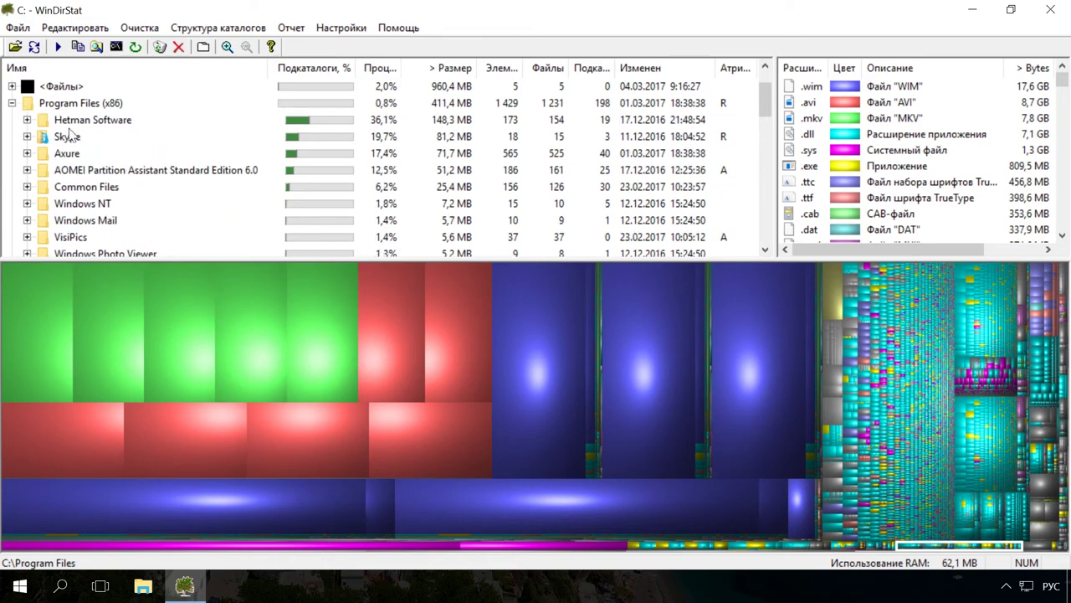
click(87, 158)
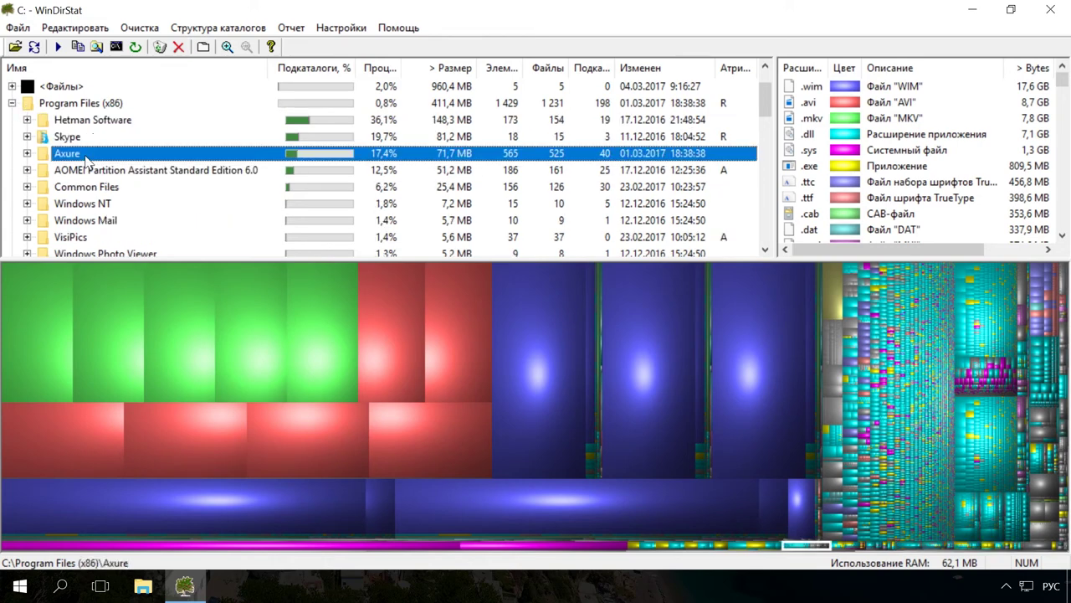
right_click(87, 160)
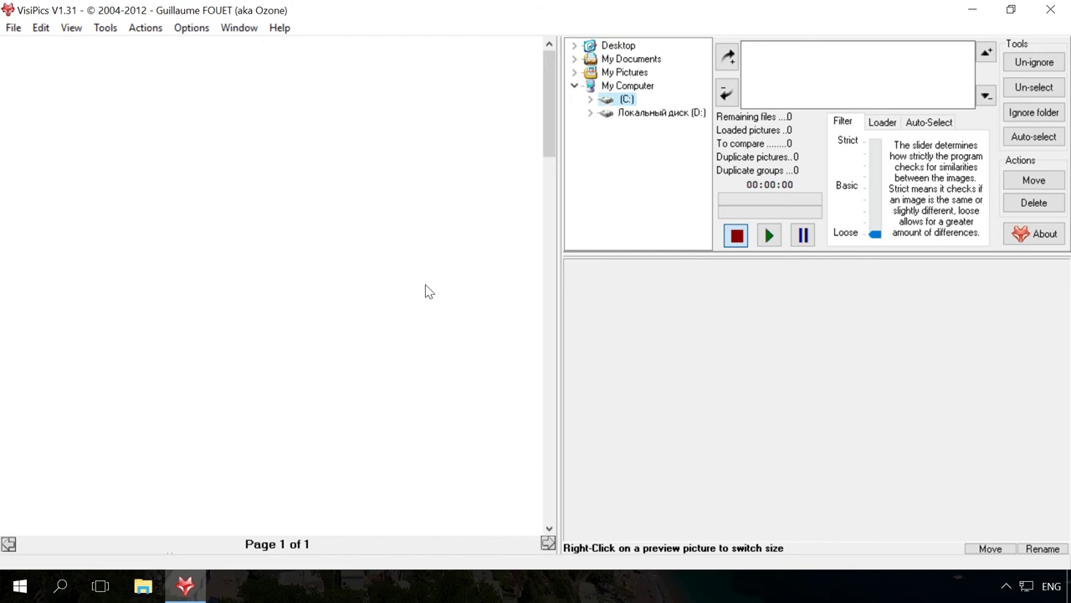
In VisiPics, add the C: drive to the search folders and start the duplicate picture search
click(727, 56)
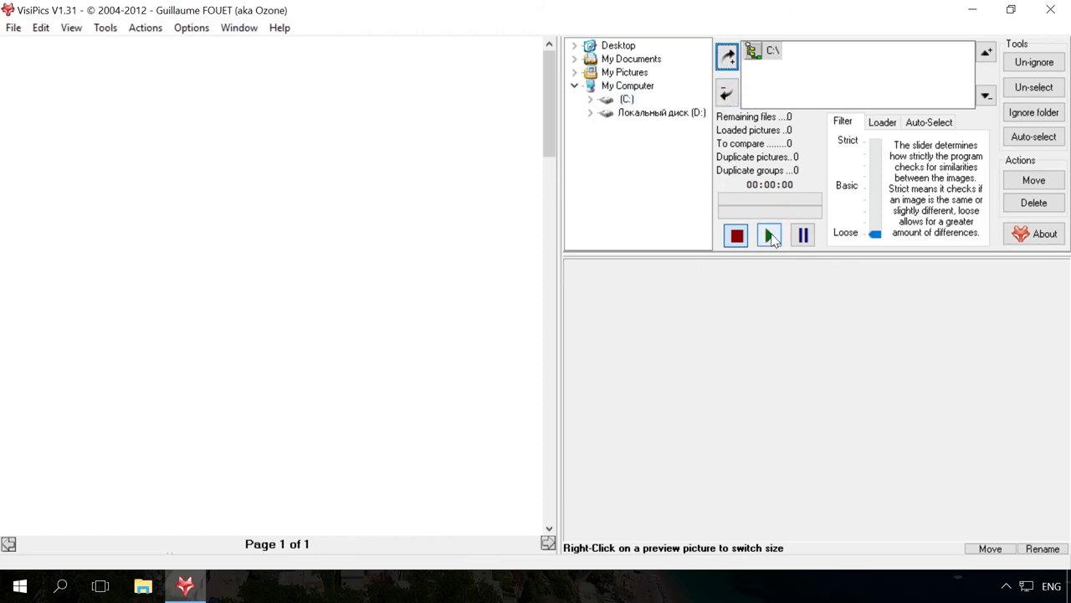
click(766, 238)
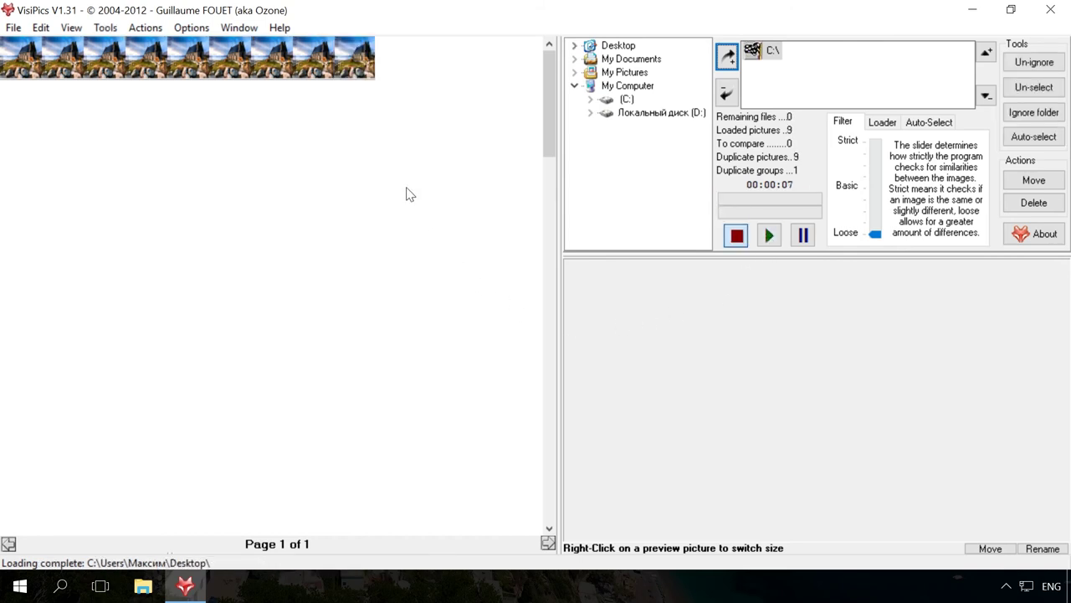
Mark the first eight duplicate church pictures, leaving the last one unmarked, and delete the marked files to the Trash bin
mouse_move(208, 49)
click(36, 59)
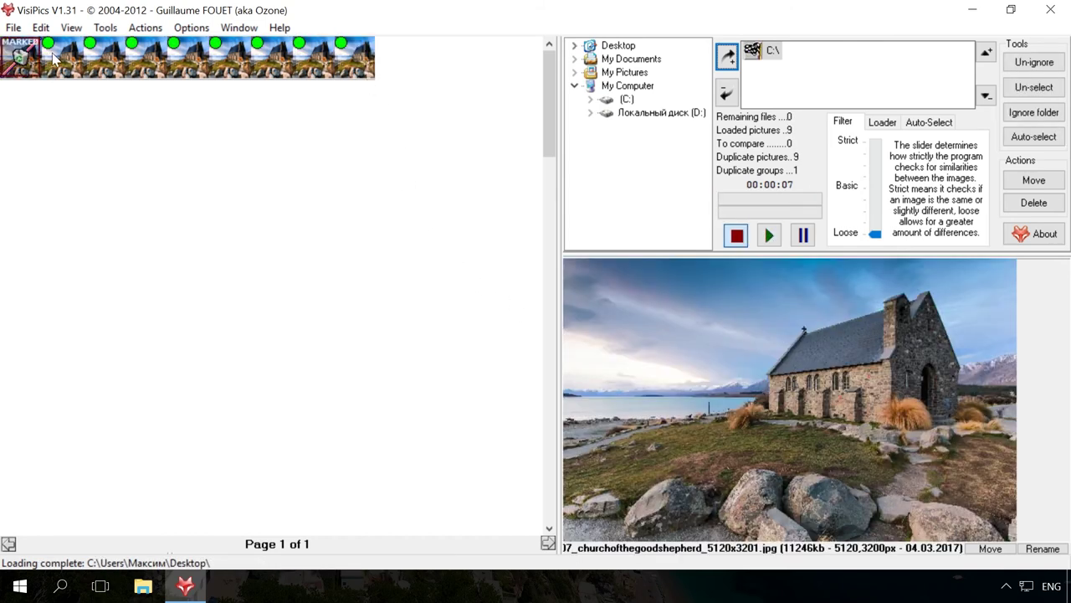
click(112, 63)
click(140, 64)
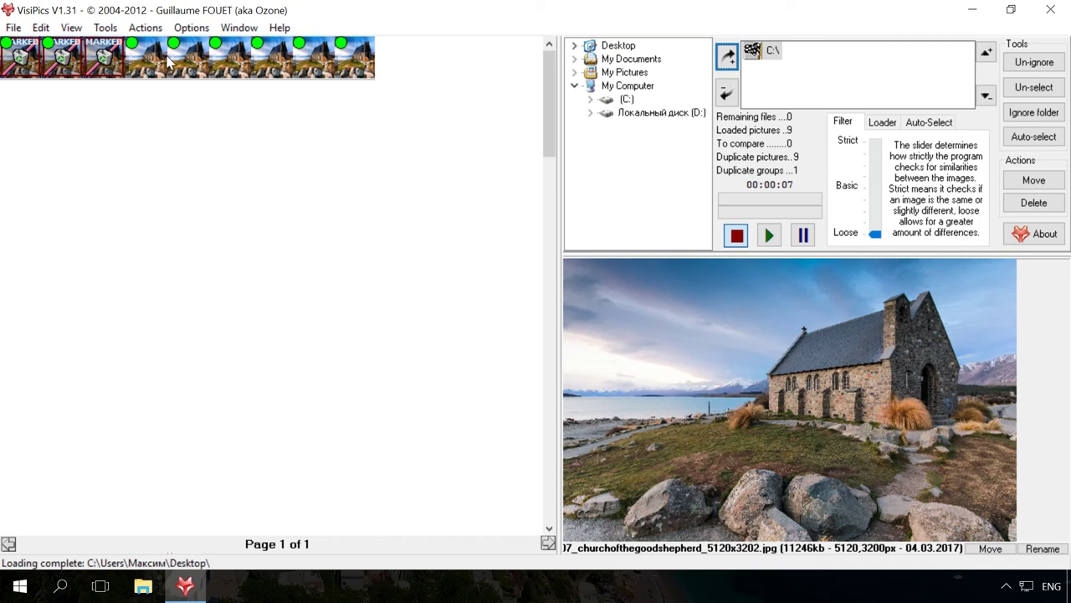
click(186, 63)
click(238, 62)
click(281, 63)
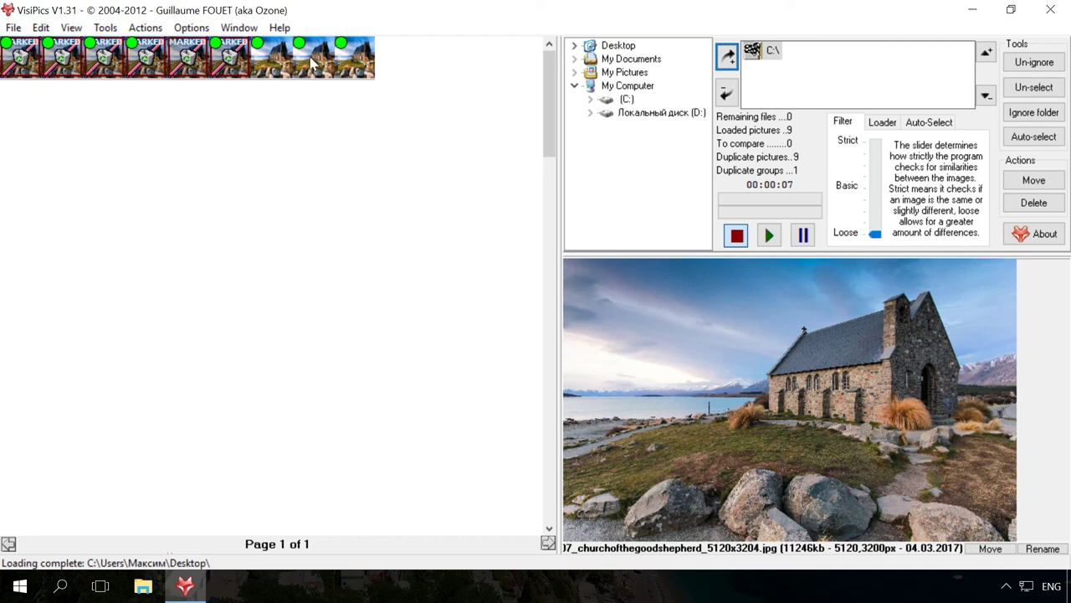
click(316, 62)
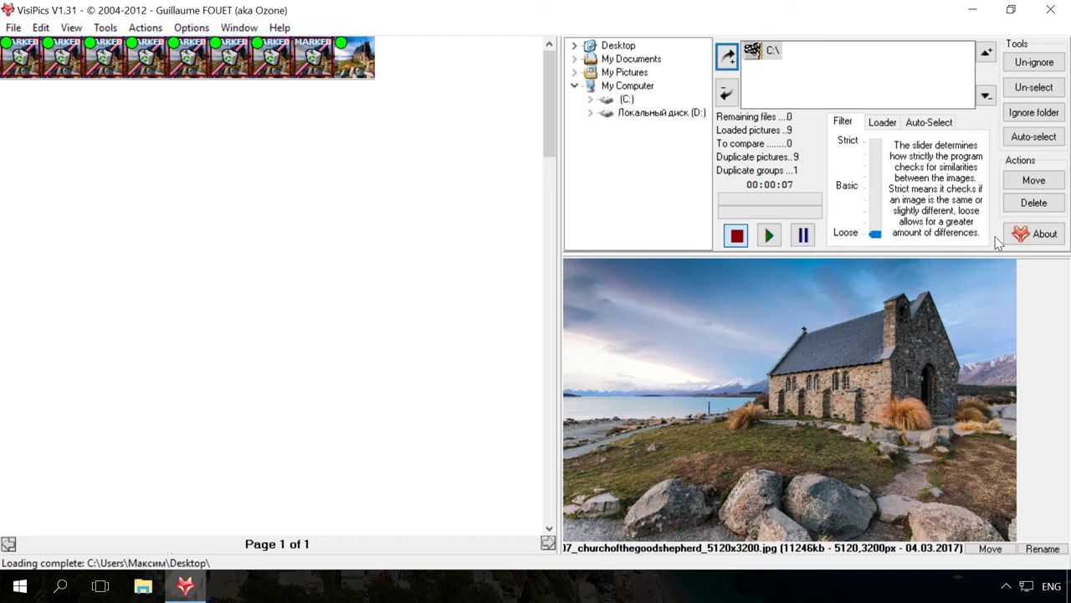
click(1035, 202)
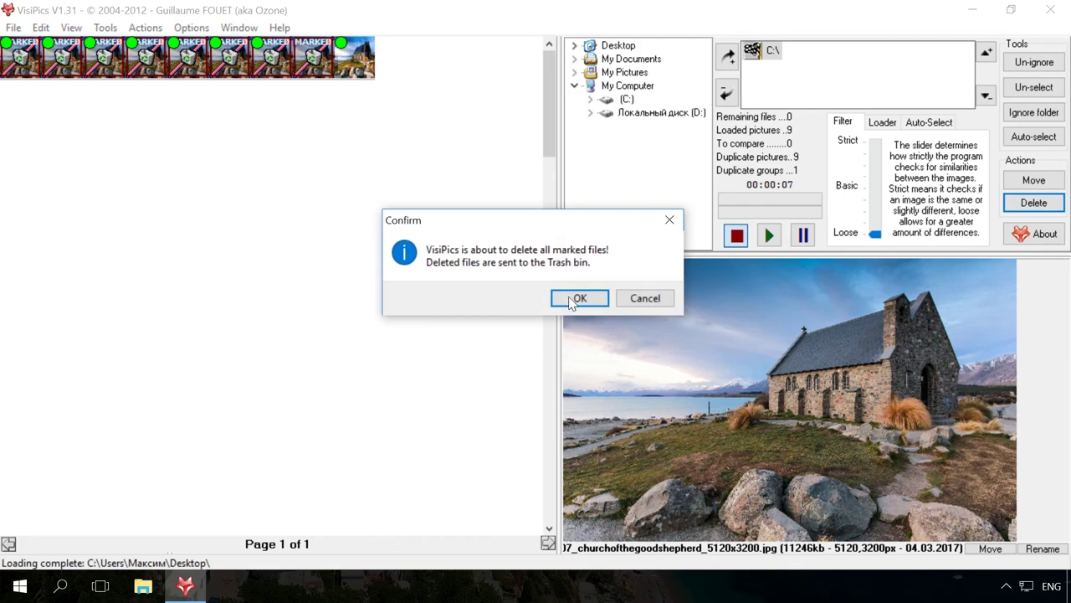
click(570, 299)
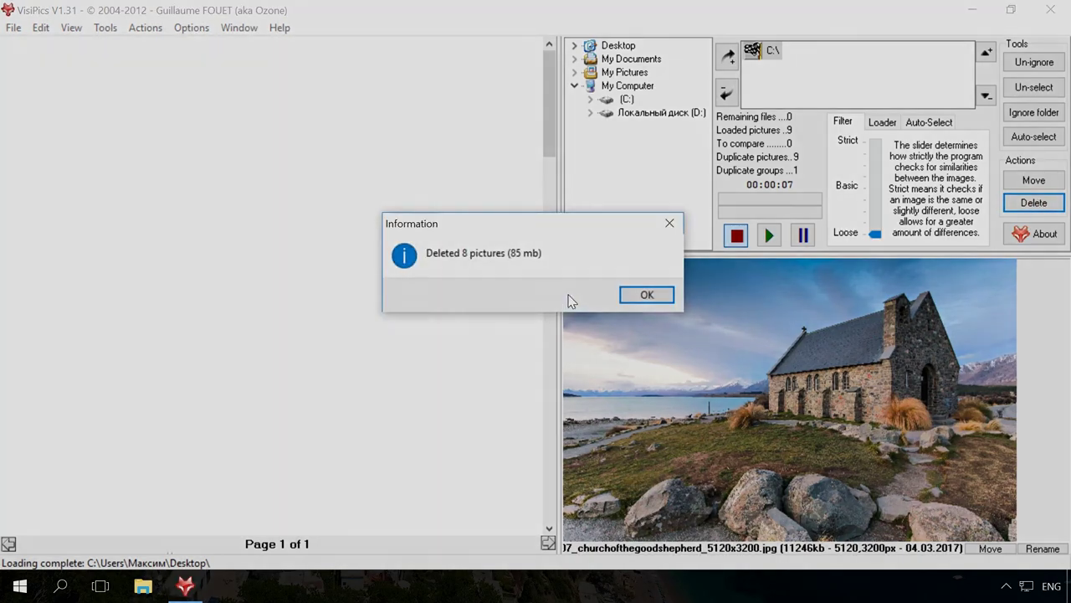